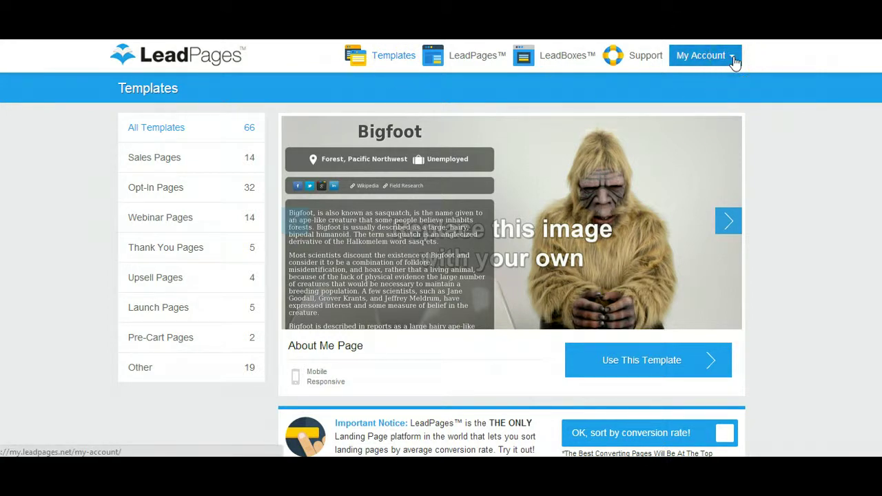
Go to Lead Magnet Delivery under the My Account menu
click(733, 61)
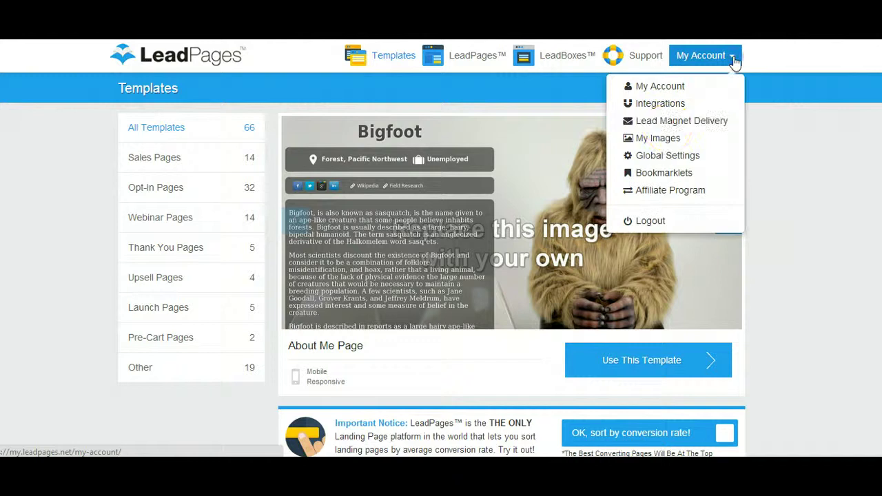
click(670, 123)
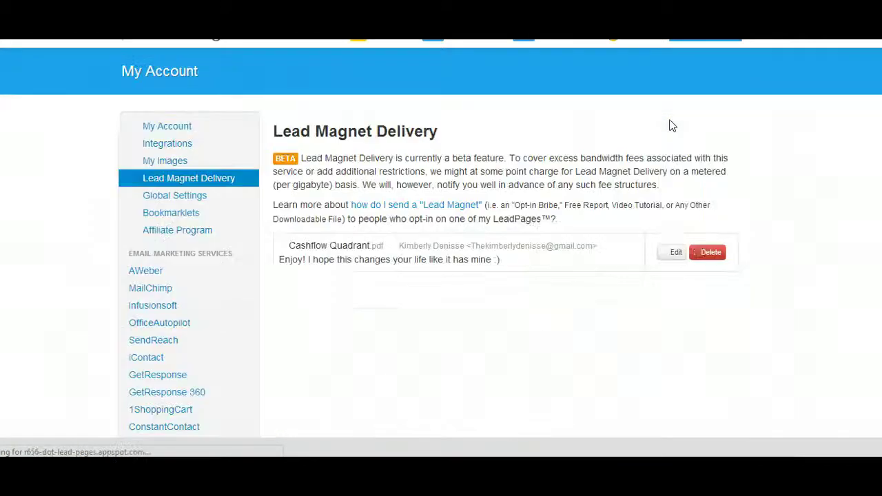
click(554, 163)
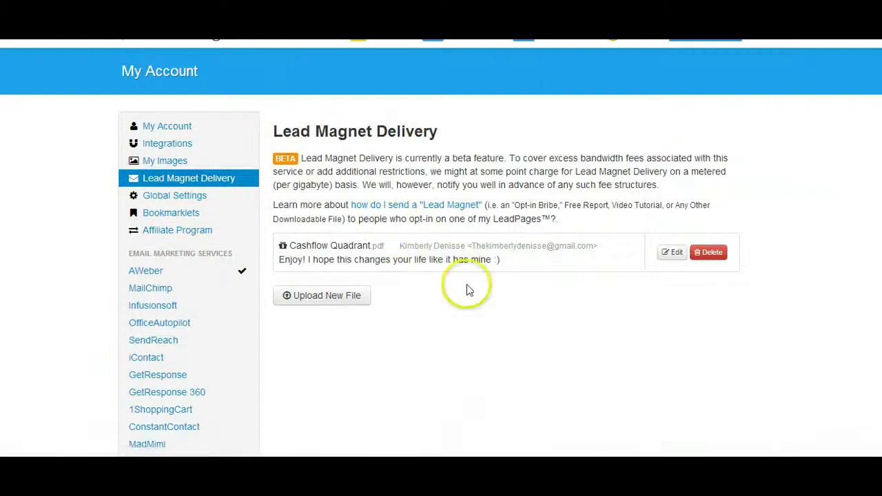
click(319, 297)
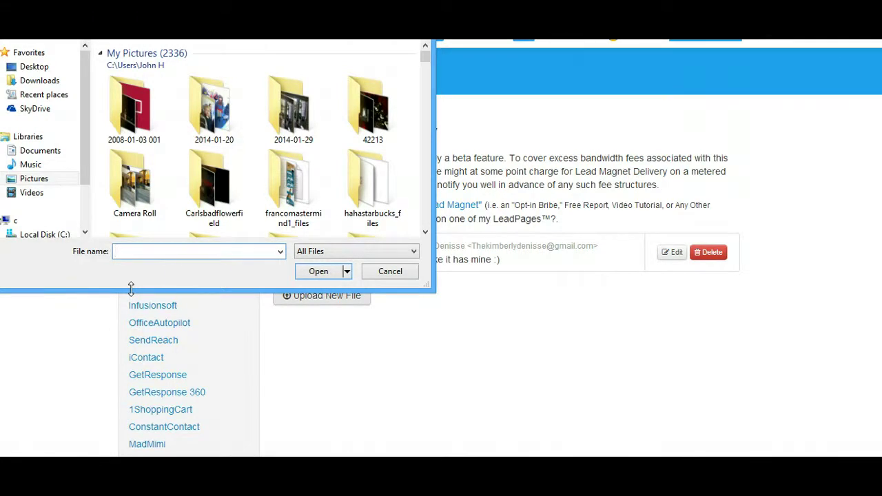
click(385, 272)
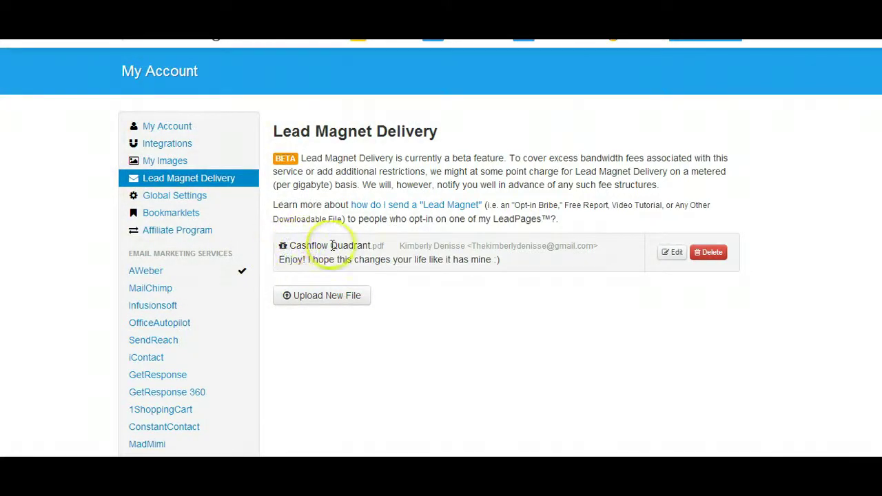
mouse_move(332, 245)
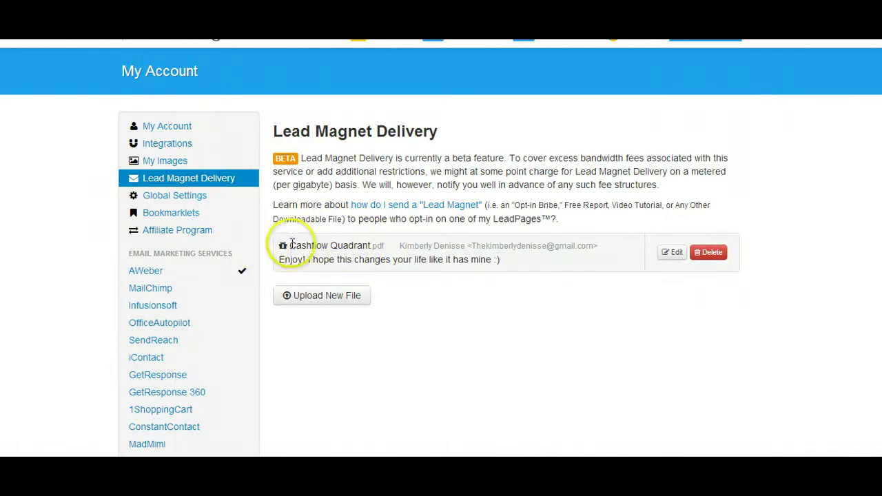
Upload the 533964 portrait photo from the Pictures folder as a new lead magnet file
click(291, 301)
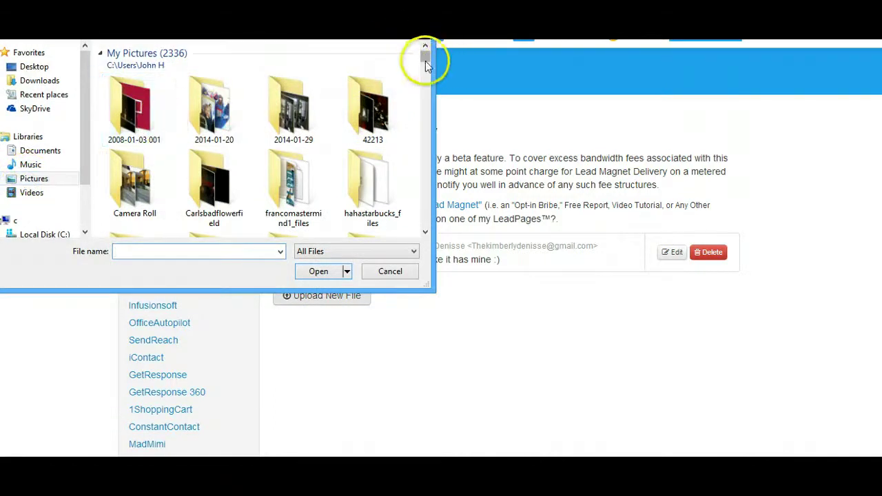
drag(426, 56, 426, 71)
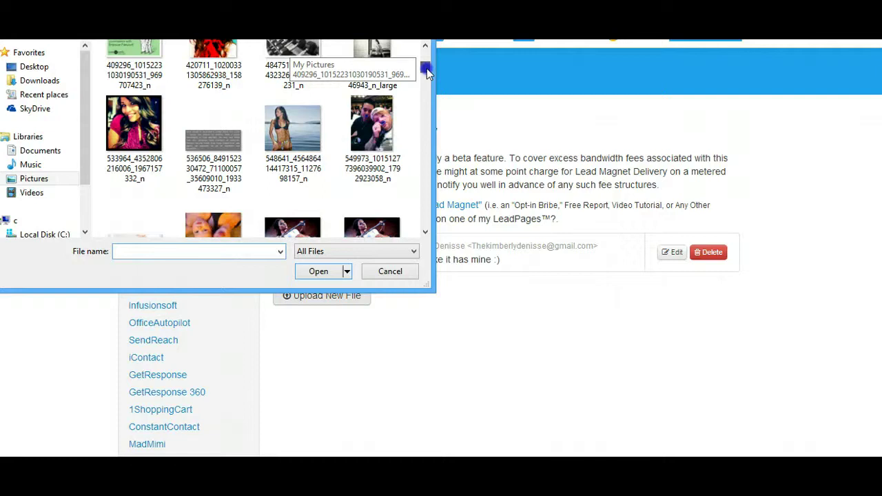
click(137, 126)
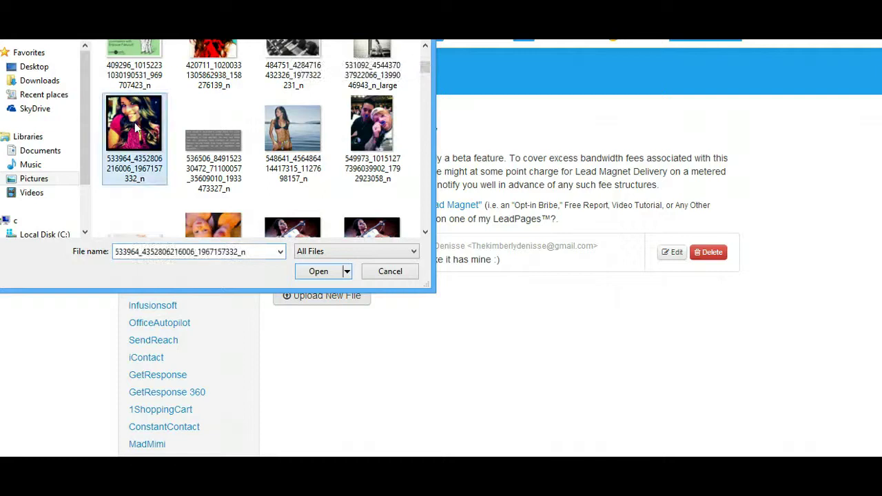
click(317, 271)
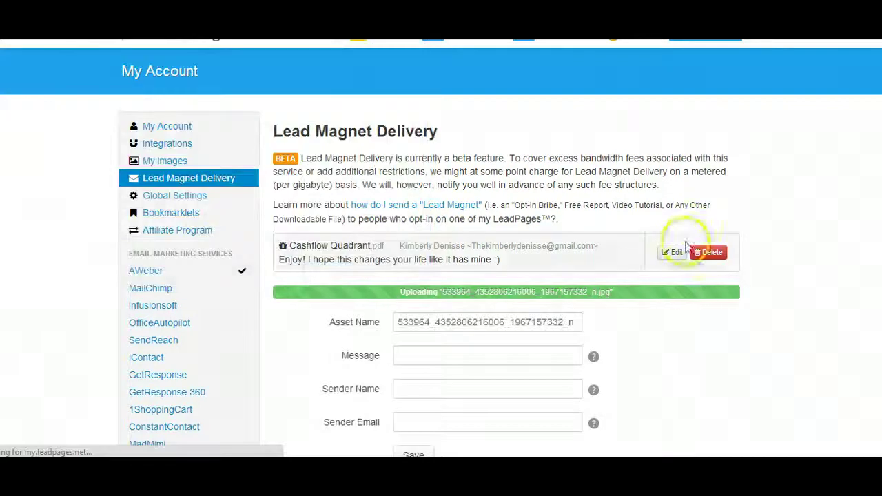
Replace the default Asset Name with 'welcome photo'
scroll(596, 205, down, 3)
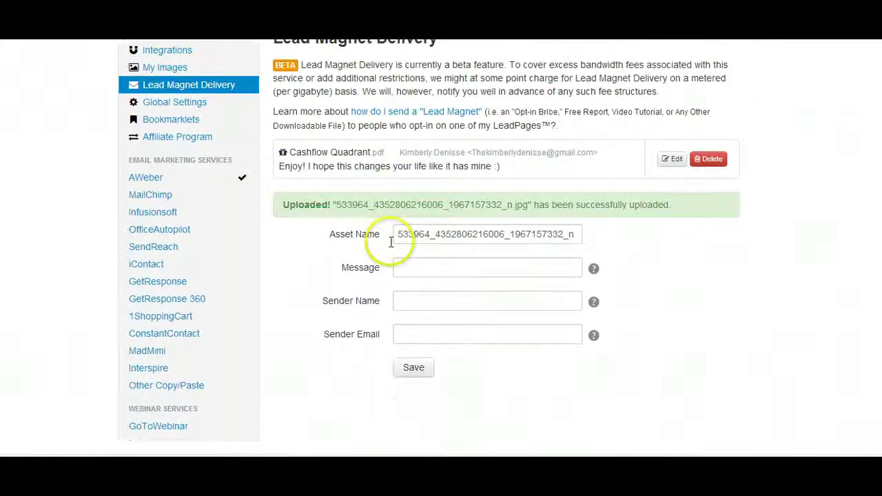
drag(398, 234, 635, 228)
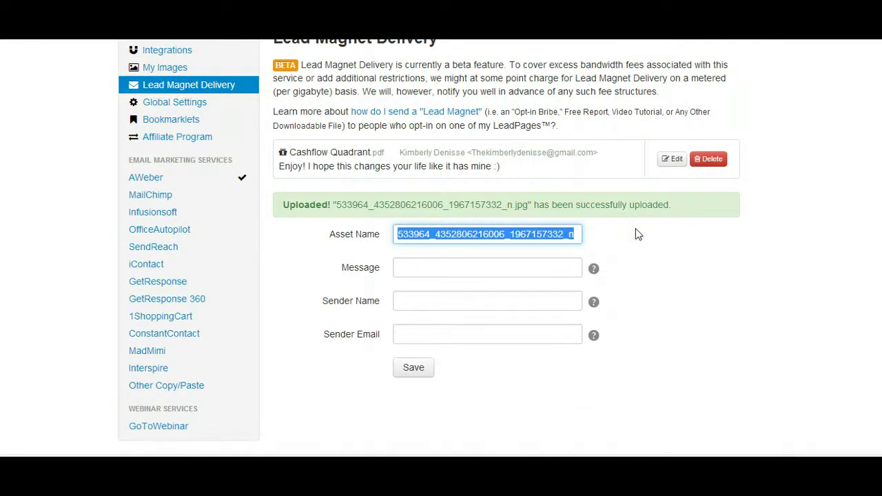
key(BackSpace)
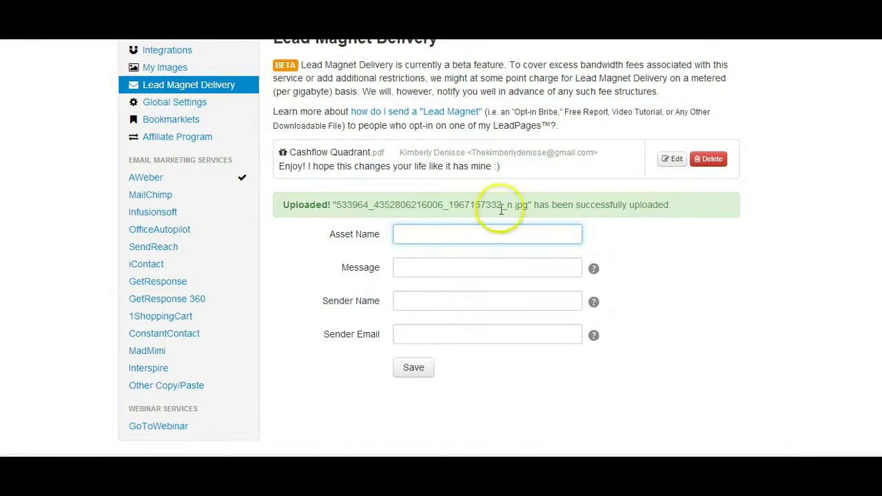
text(welcome)
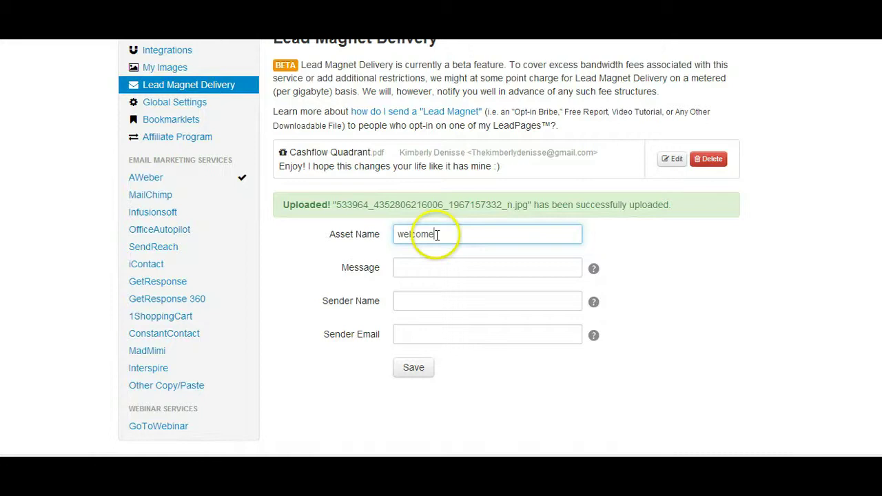
text( photo)
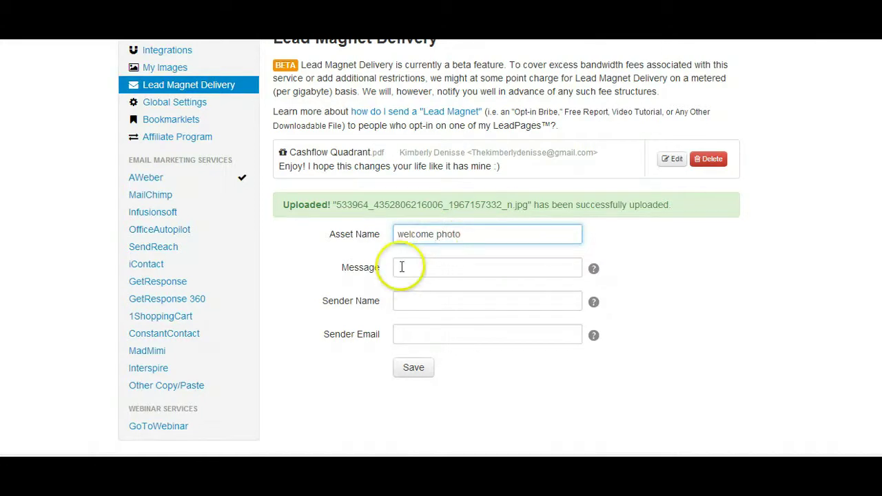
Write the email message 'Congrats and thank you for subscribing', fixing the typos
click(407, 273)
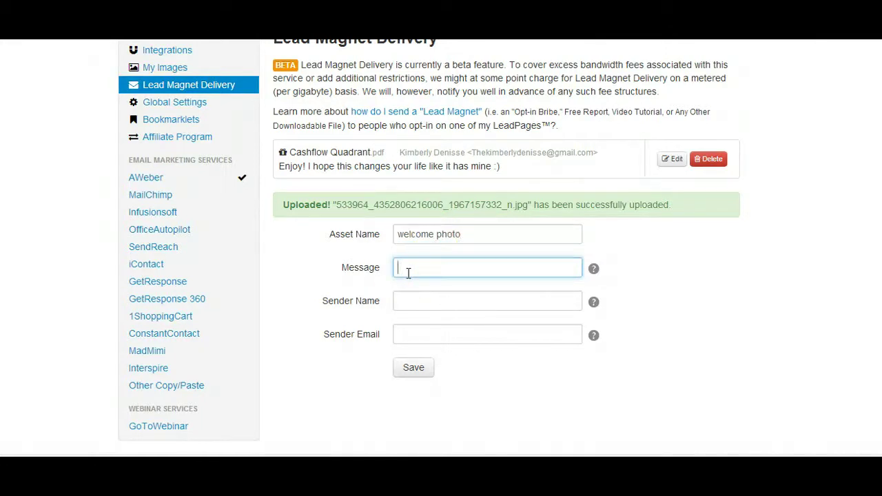
text(COngrats about)
key(BackSpace)
key(BackSpace)
key(BackSpace)
text(d thank you for )
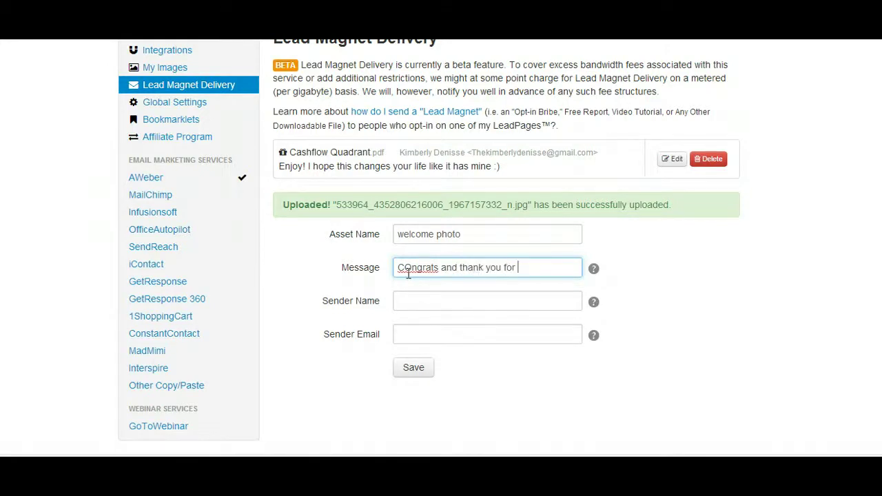
text(subscribing!)
drag(404, 268, 411, 269)
text(o)
Fill in the sender's name and email address, then save the lead magnet
click(415, 301)
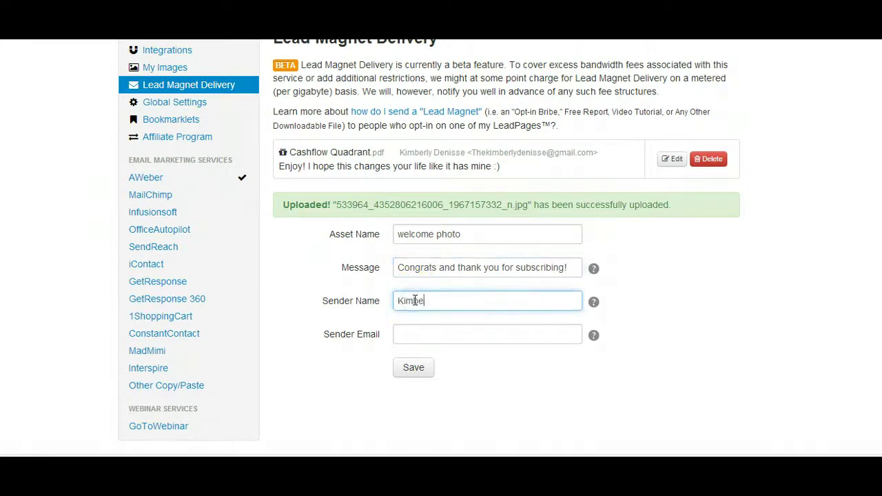
key(Tab)
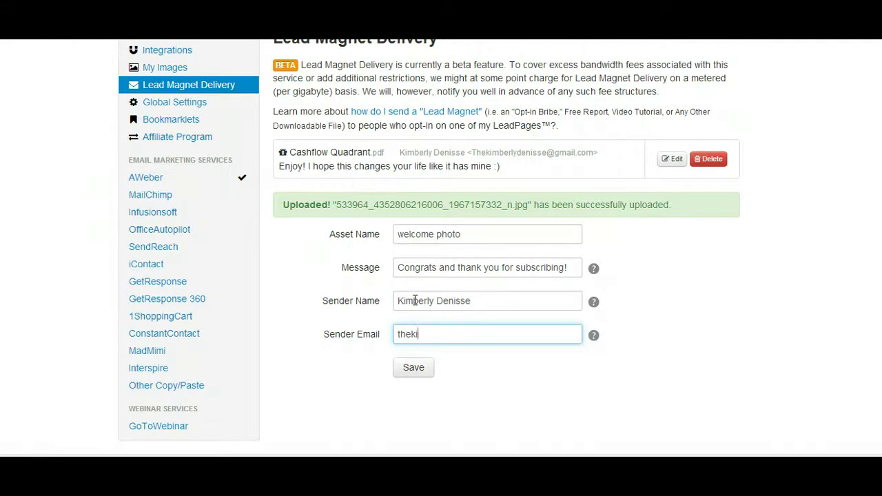
click(414, 375)
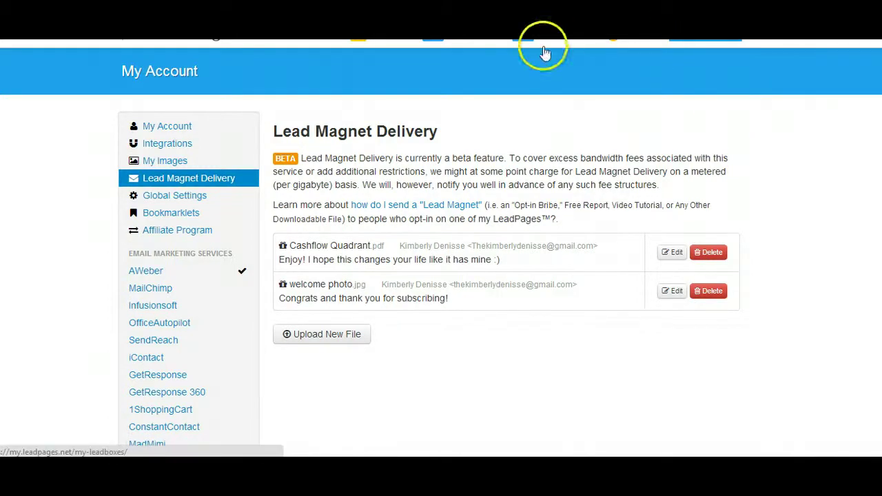
Go to the LeadBoxes page and bring up the My Account menu
click(562, 36)
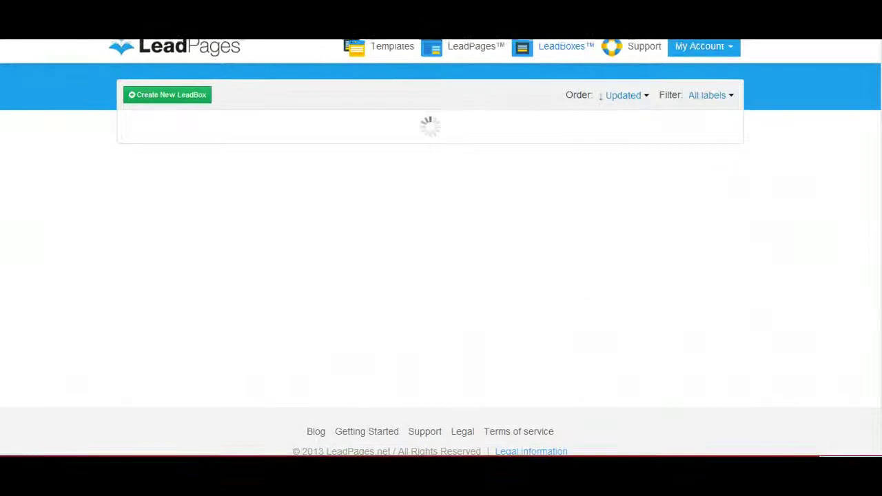
click(697, 50)
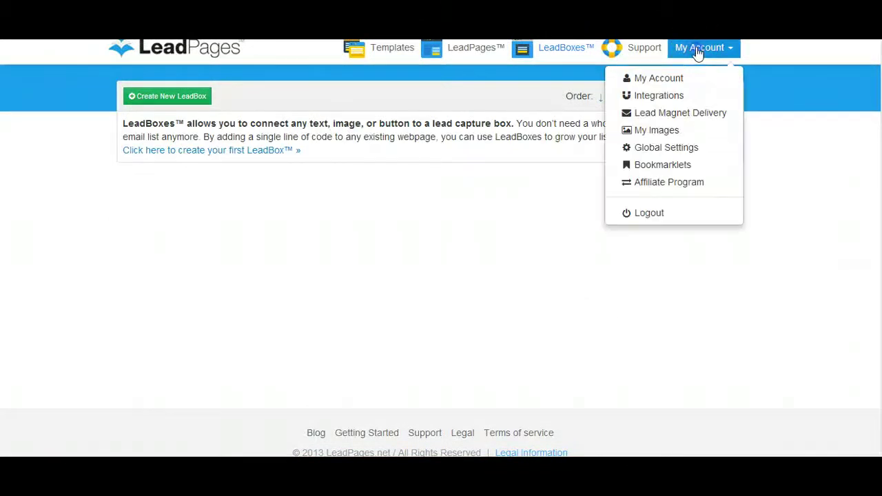
Open the traveloptin1 opt-in page in the editor from the landing pages list
click(446, 53)
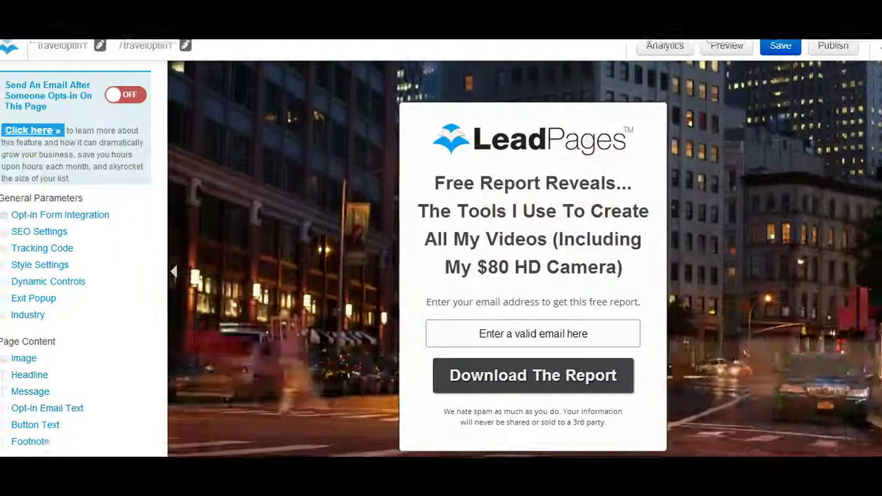
click(104, 215)
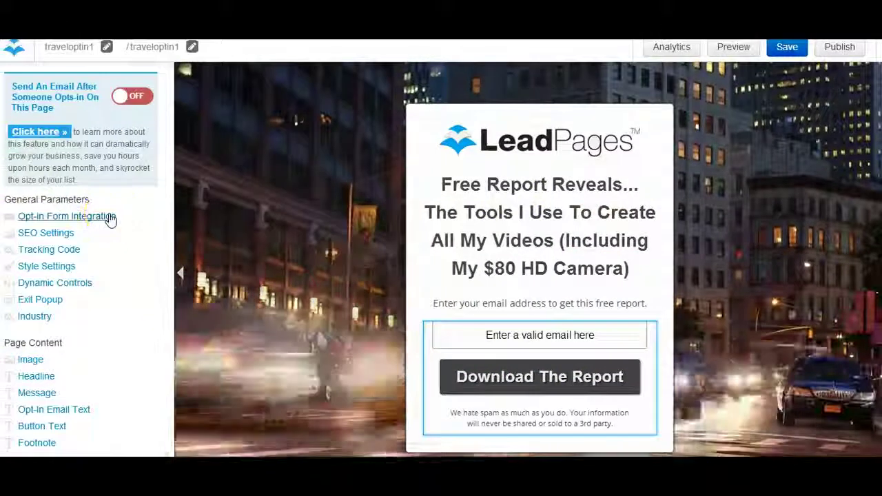
click(229, 216)
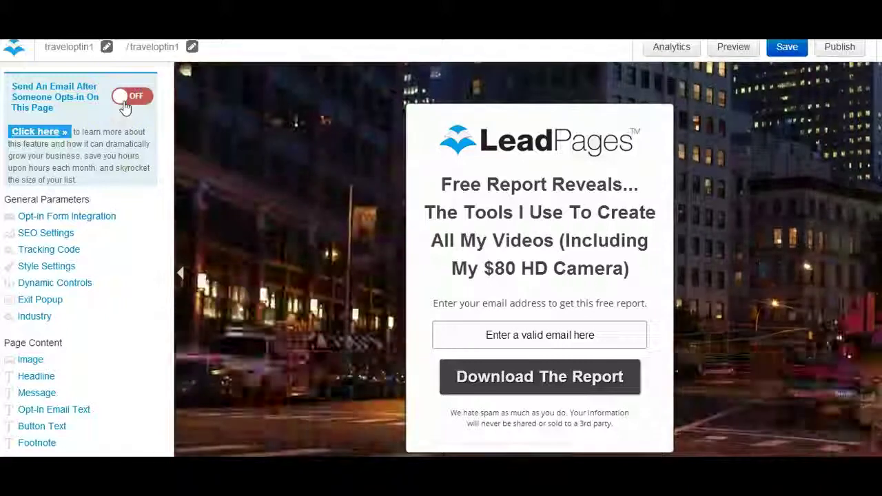
Switch on the after-opt-in email and set welcome photo.jpg as its lead magnet
click(125, 104)
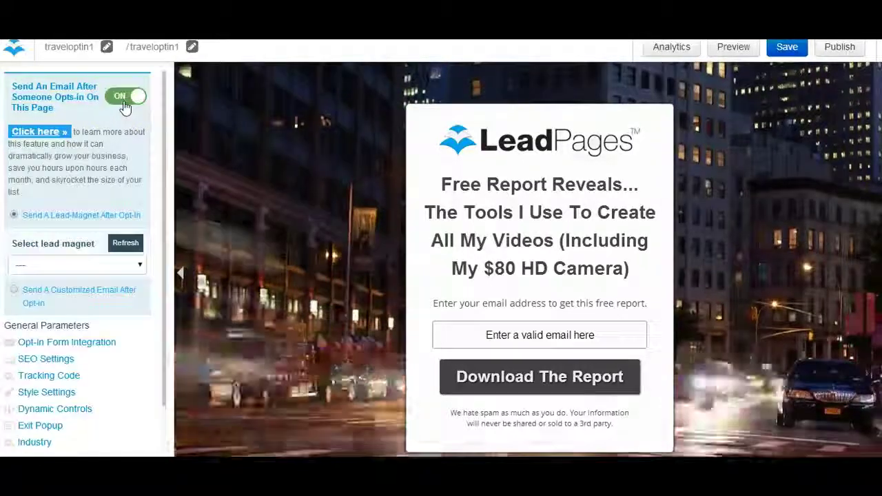
click(73, 243)
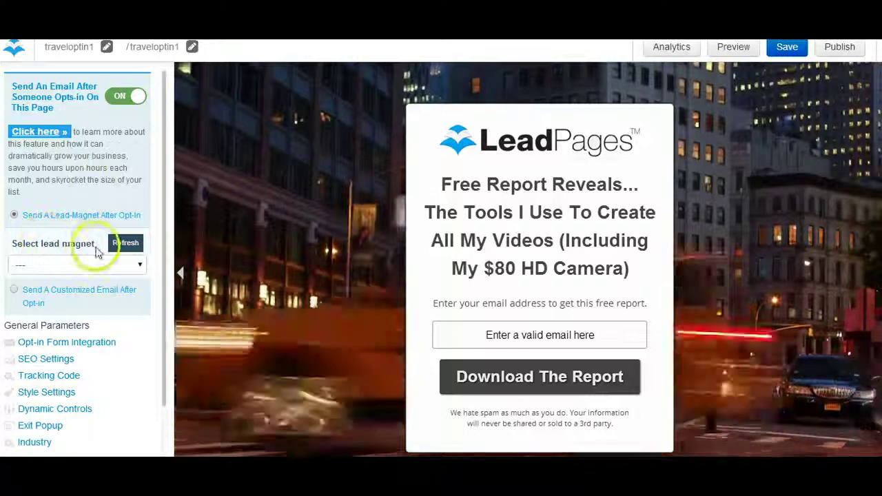
click(140, 264)
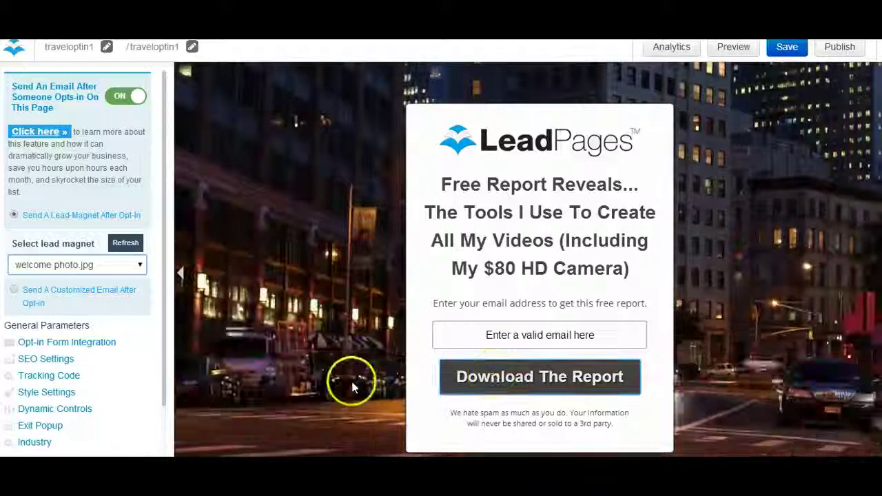
click(352, 387)
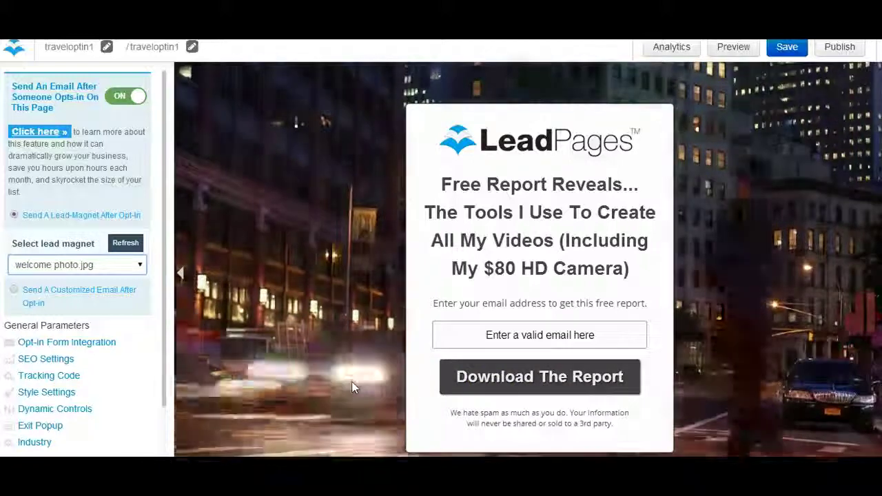